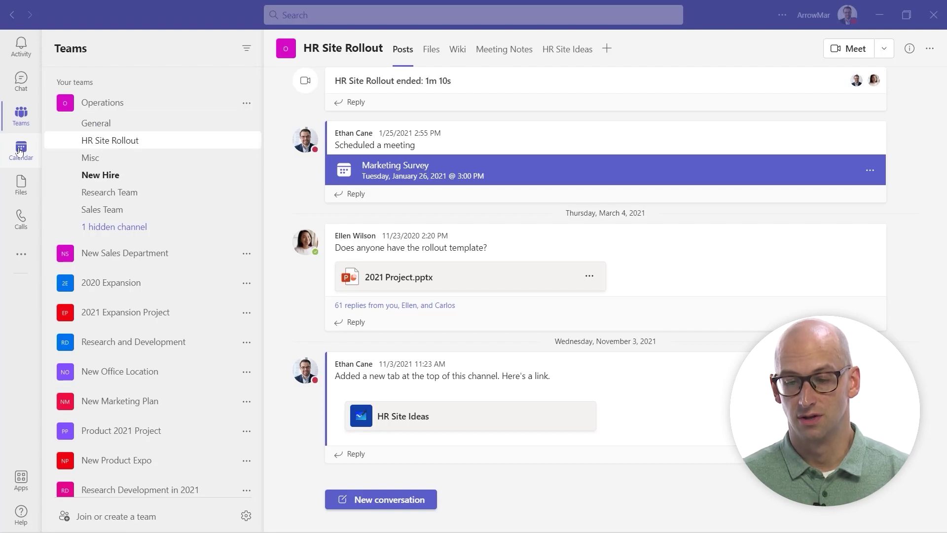
# Step: Open the calendar, view the following week, and return to the current week
pyautogui.click(20, 150)
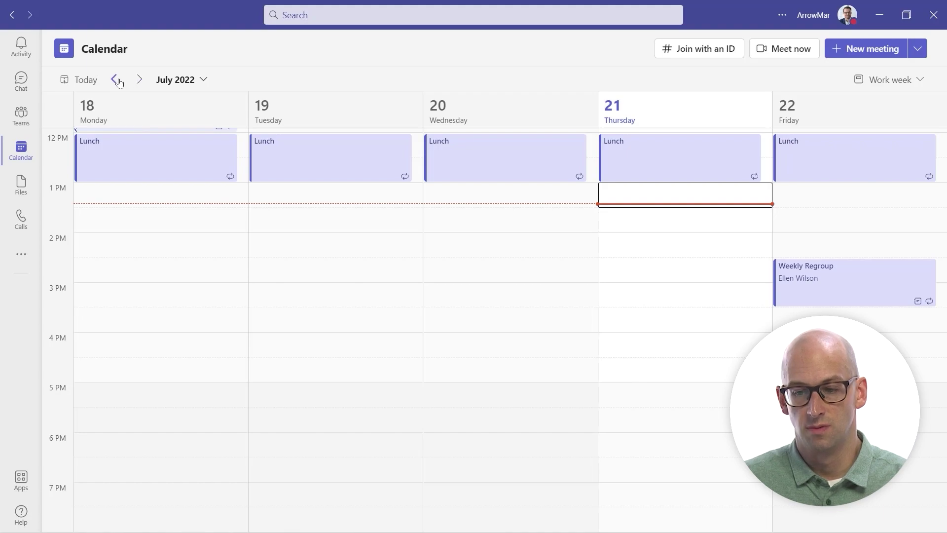
pyautogui.click(138, 79)
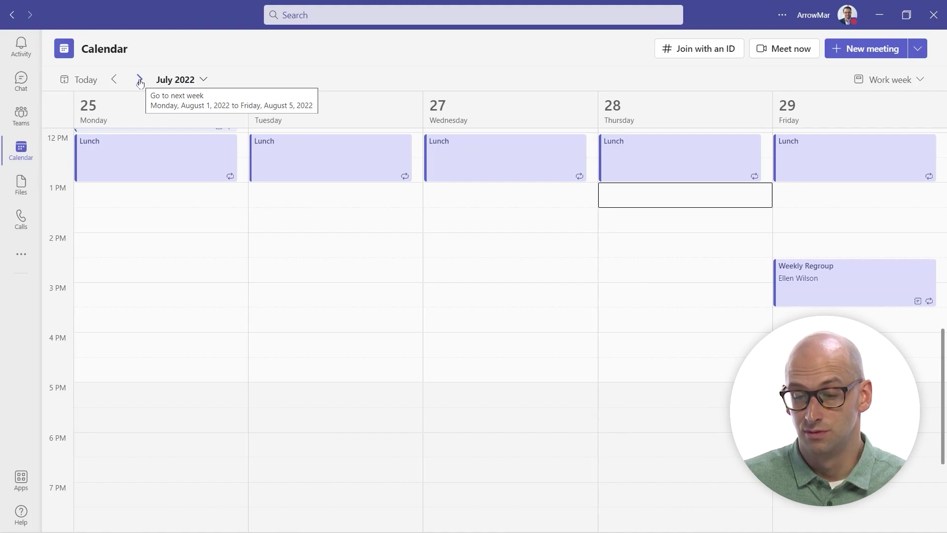
pyautogui.click(86, 81)
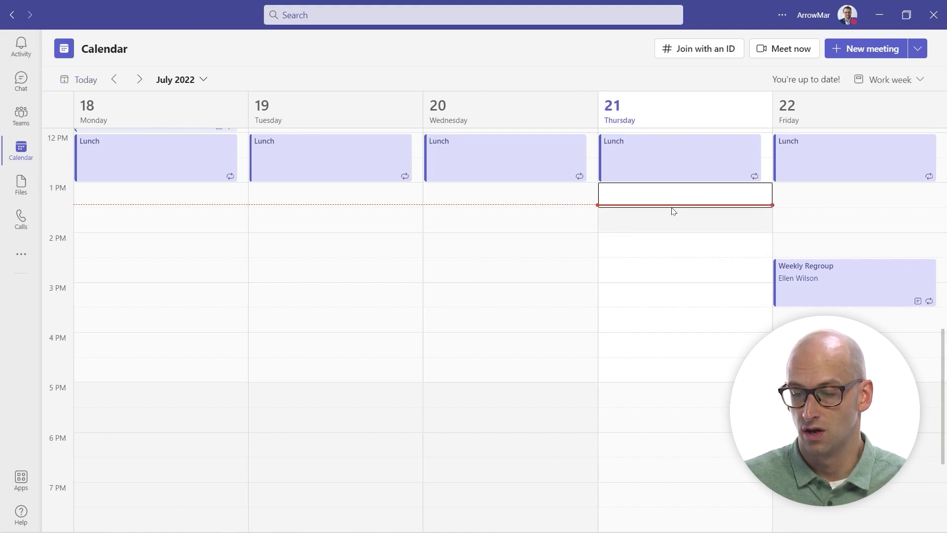
# Step: Browse the calendar's date picker to August 2022 and close it without choosing a date
pyautogui.click(202, 82)
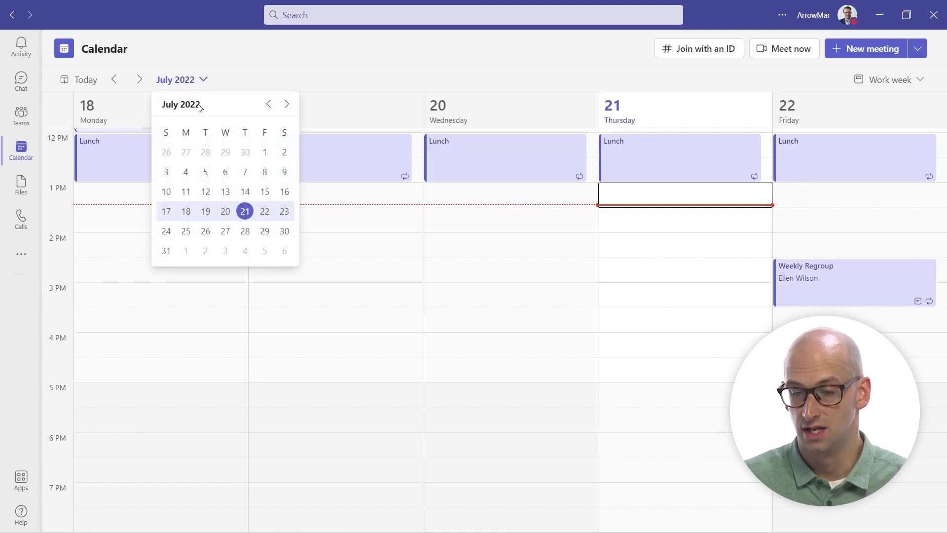
pyautogui.click(288, 106)
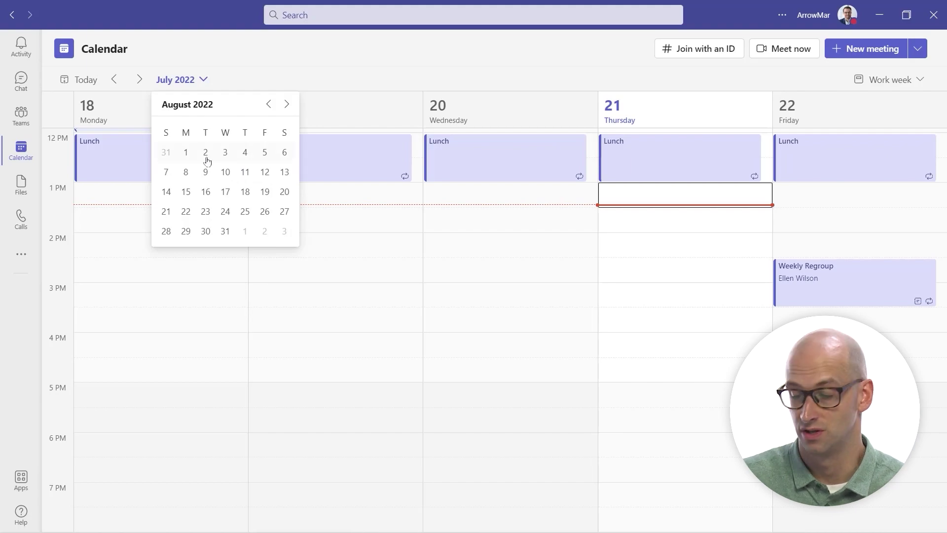
pyautogui.click(298, 72)
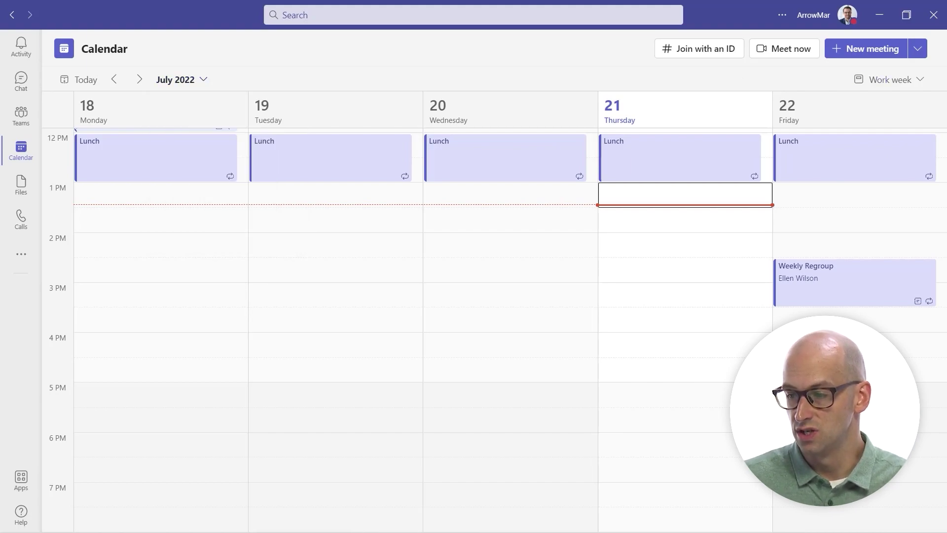
# Step: Examine the calendar's view choices and the types of new meeting that can be scheduled
pyautogui.click(892, 79)
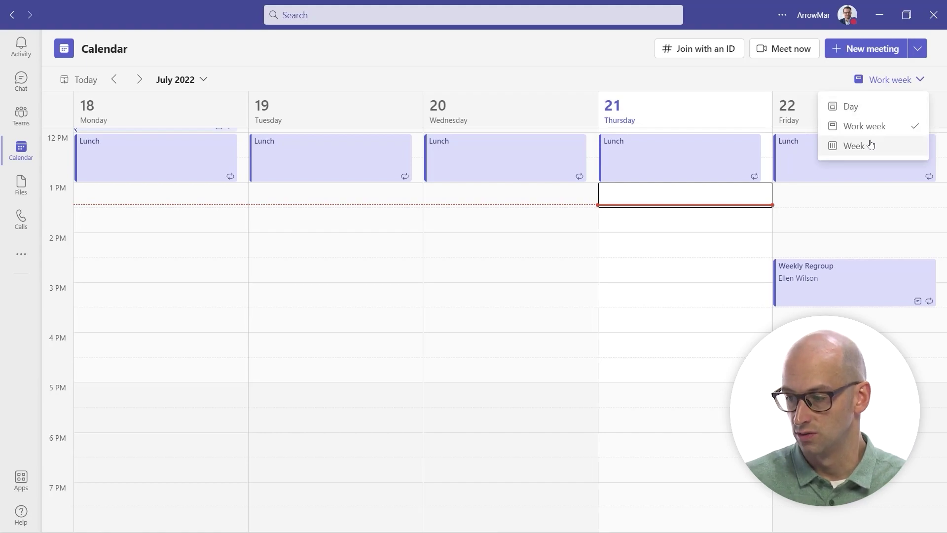
pyautogui.click(464, 75)
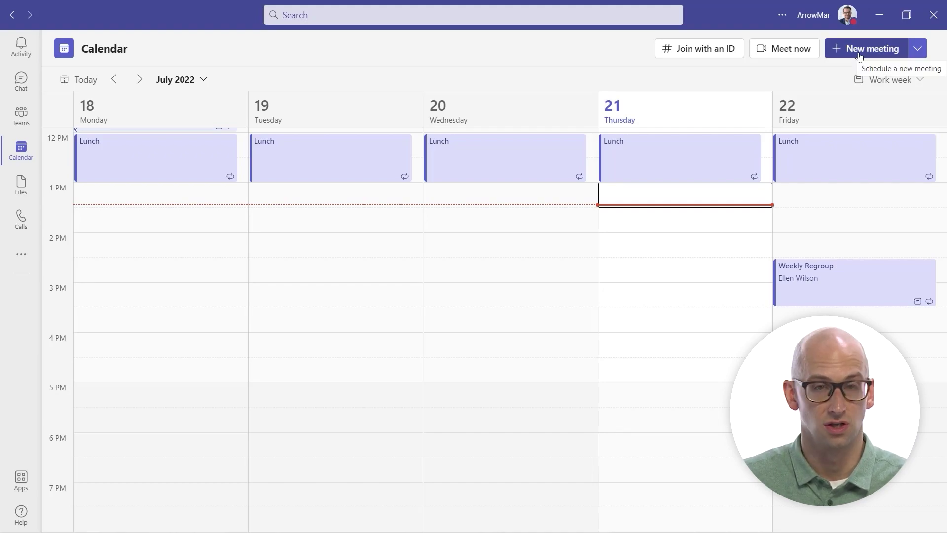
pyautogui.click(917, 52)
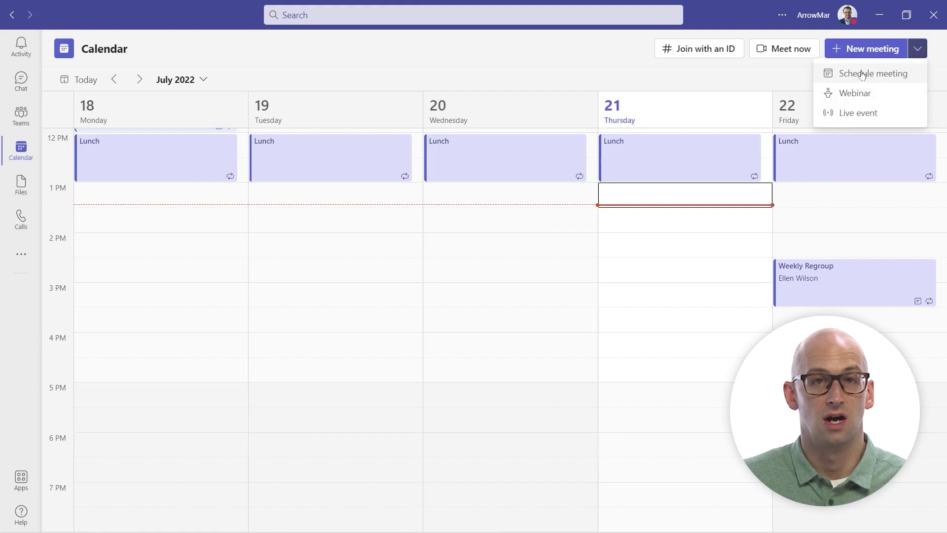
pyautogui.click(306, 46)
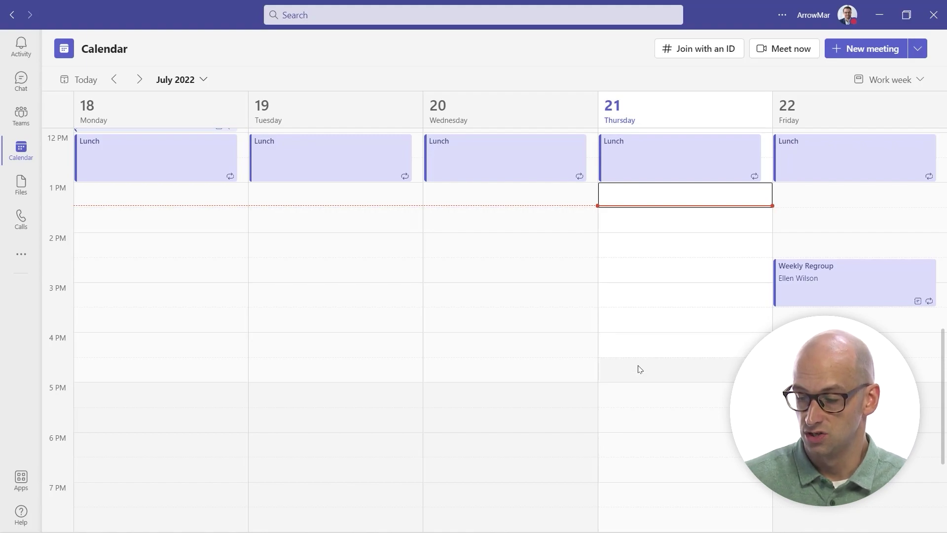
# Step: Create a new meeting on Thursday, July 21, from 4:00 PM to 5:00 PM, titled "Team Check In"
pyautogui.moveTo(640, 351); pyautogui.dragTo(640, 375)
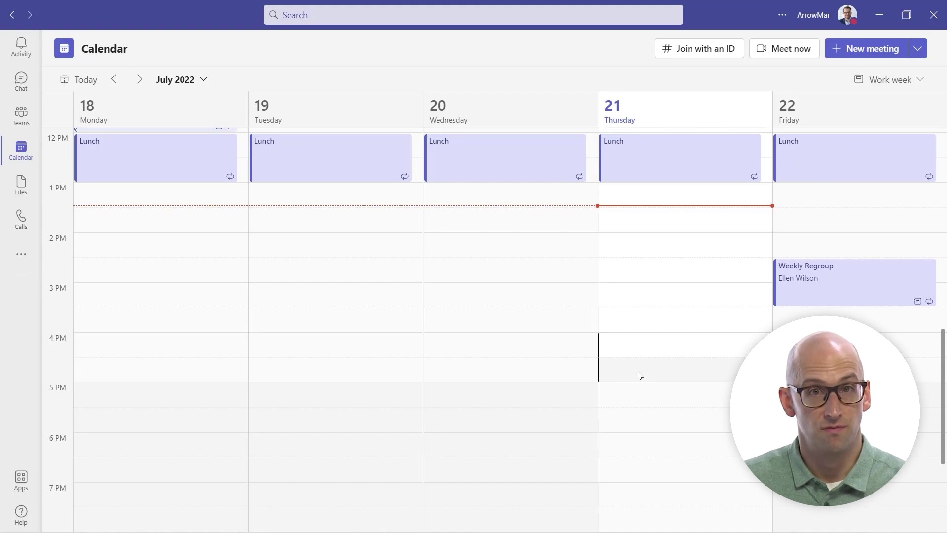
pyautogui.click(640, 375)
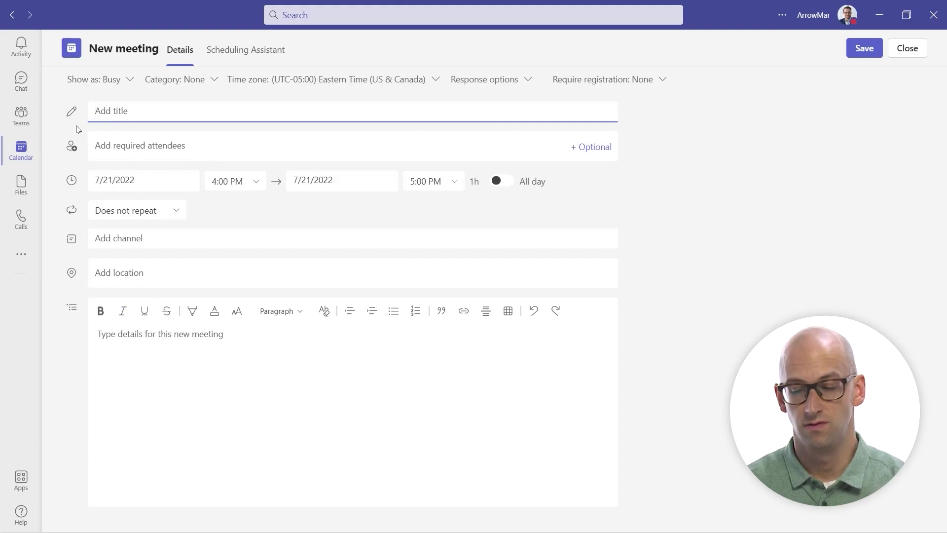
pyautogui.write('T')
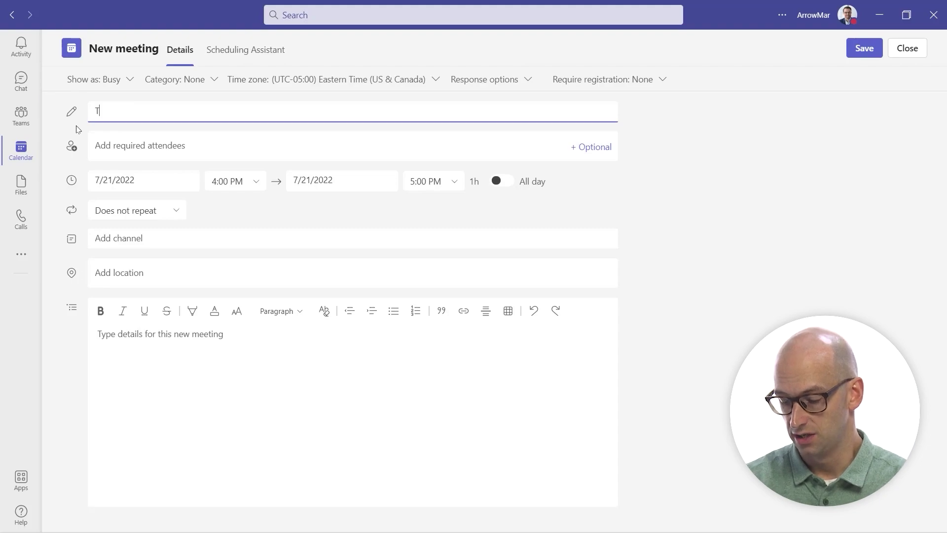
pyautogui.write('eam C')
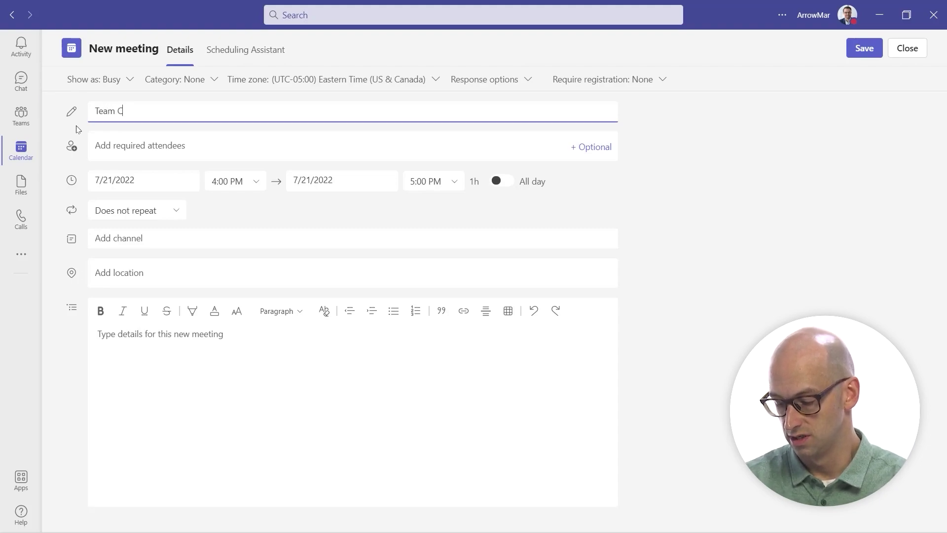
pyautogui.write('heck In')
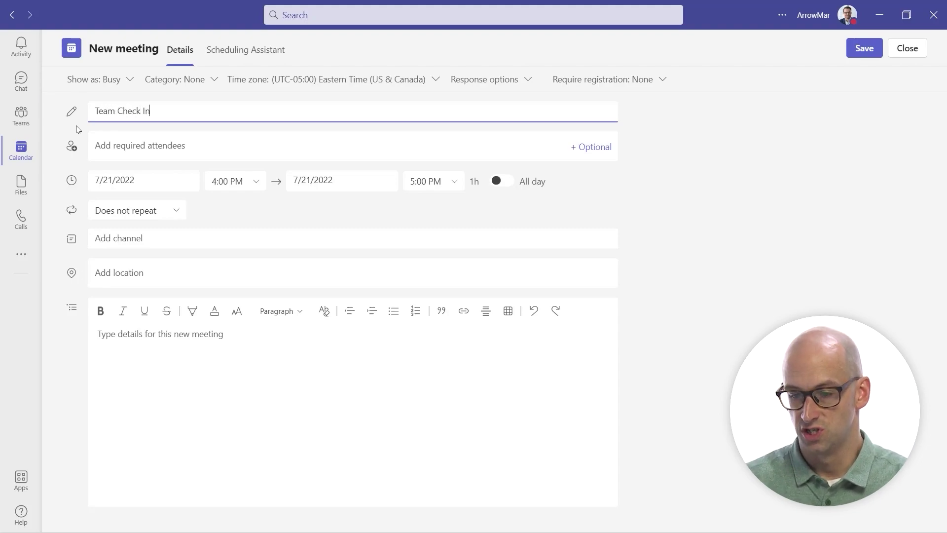
# Step: Add a colleague as a required attendee by name and reveal the field for optional attendees
pyautogui.click(130, 147)
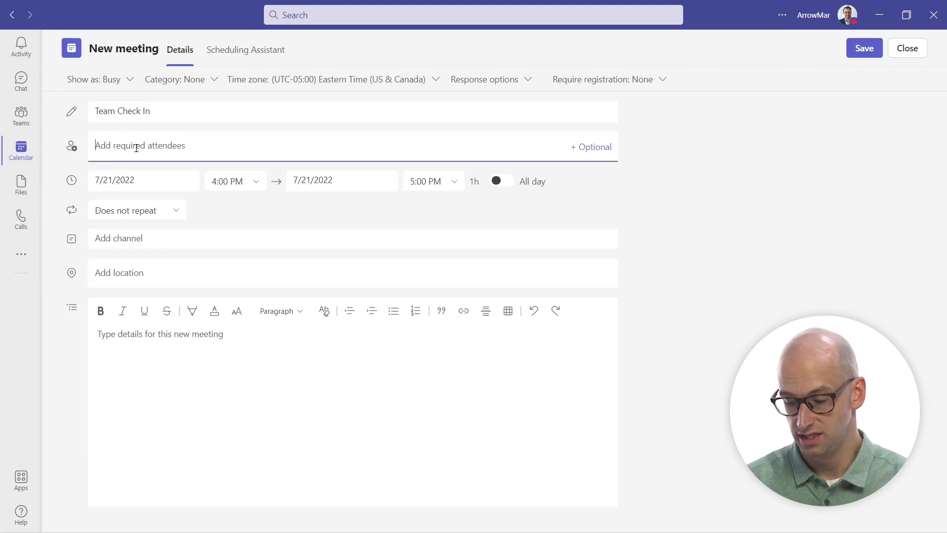
pyautogui.write('Carlos')
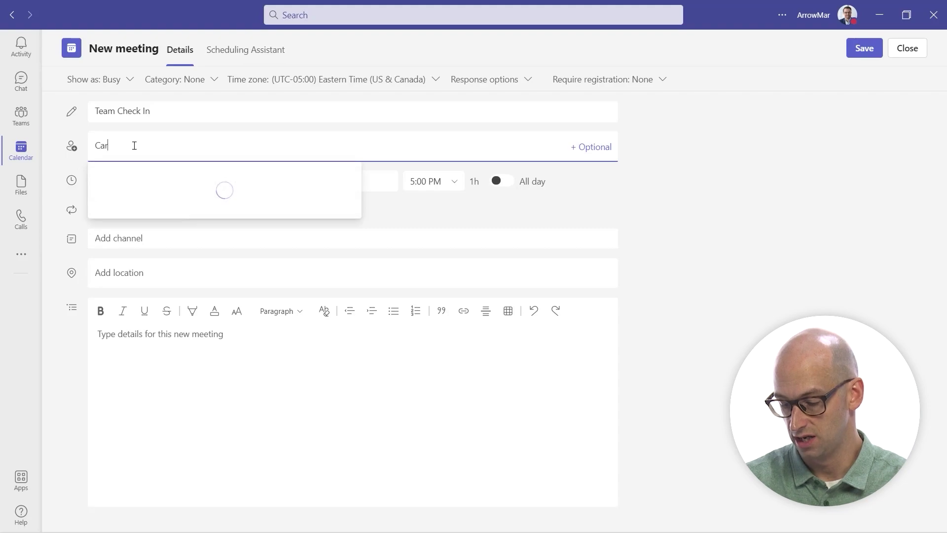
pyautogui.click(147, 182)
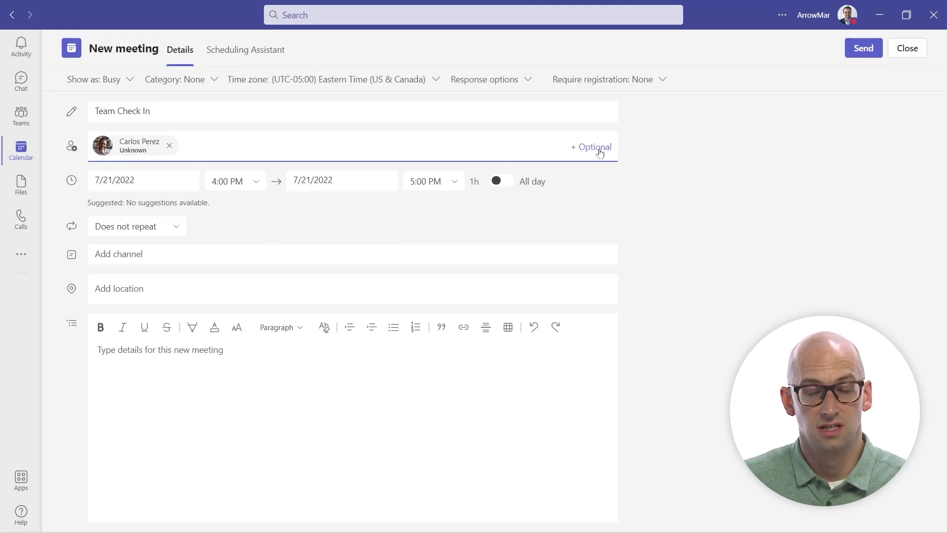
pyautogui.click(600, 152)
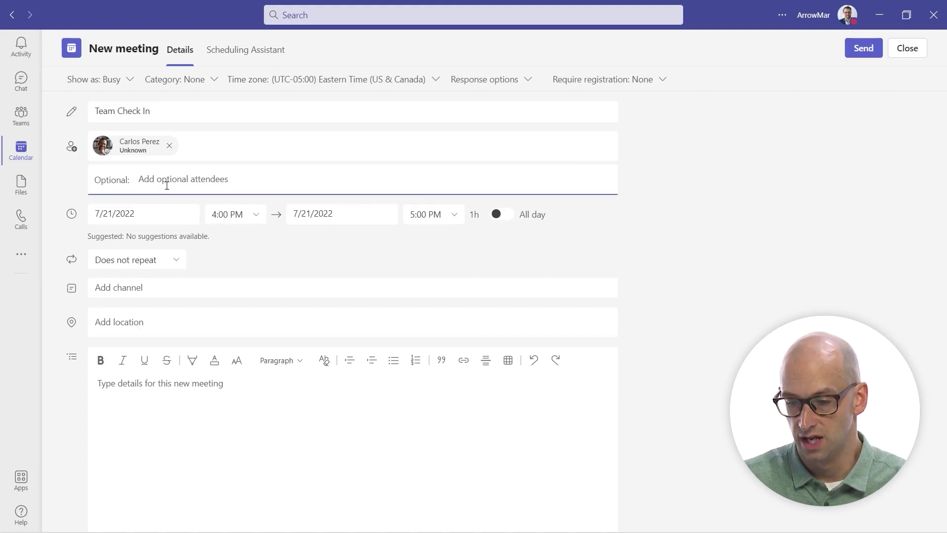
# Step: Review the recurrence choices without changing them and assign the meeting to the HR Site Rollout channel of the Operations team
pyautogui.click(142, 259)
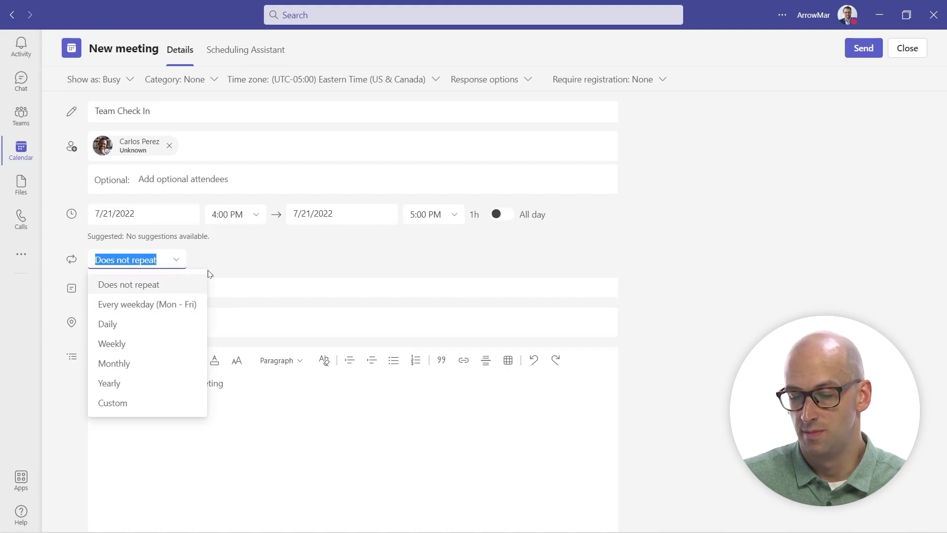
pyautogui.click(252, 250)
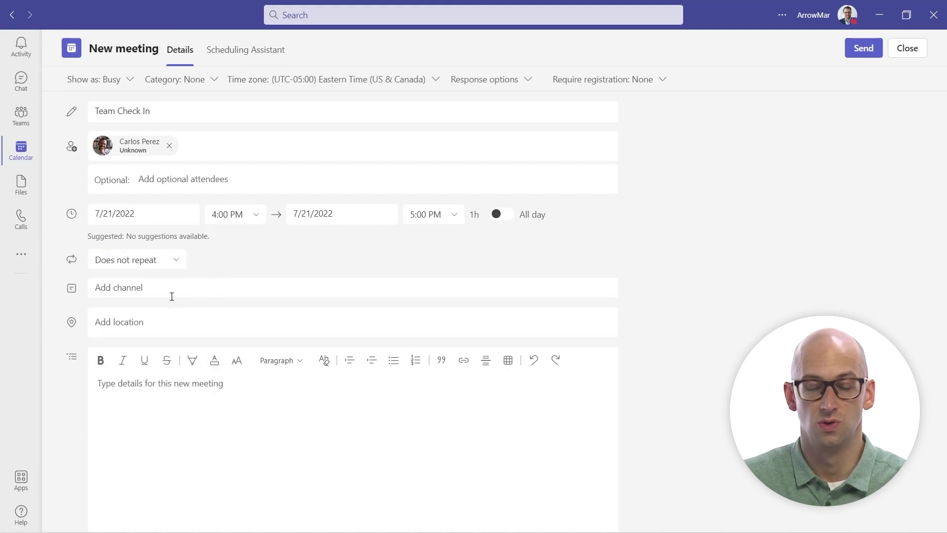
pyautogui.click(144, 288)
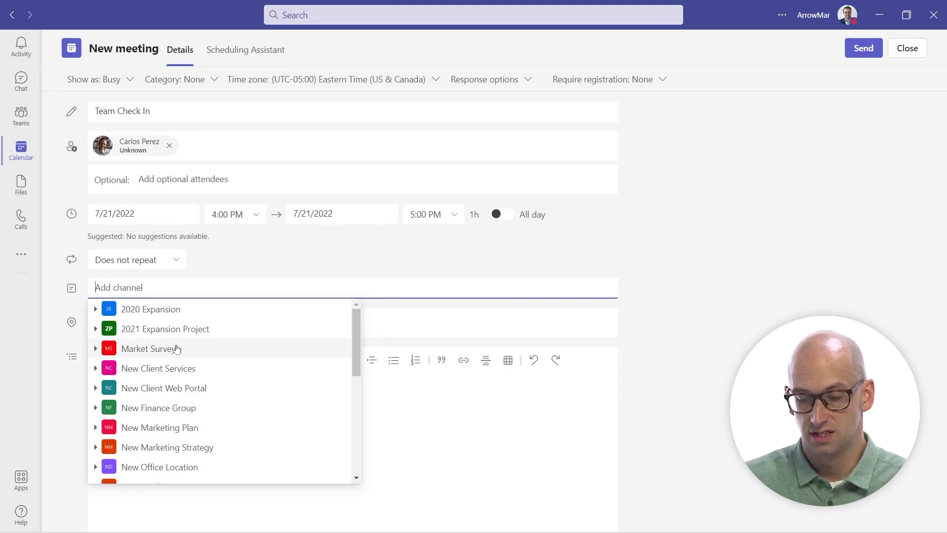
pyautogui.scroll(-3, 174, 349)
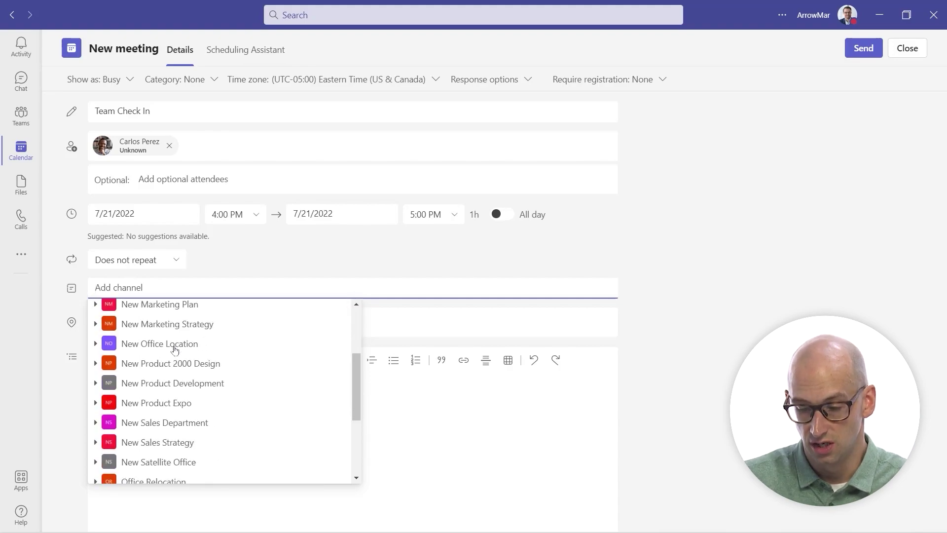
pyautogui.scroll(-2, 177, 388)
pyautogui.scroll(-3, 177, 388)
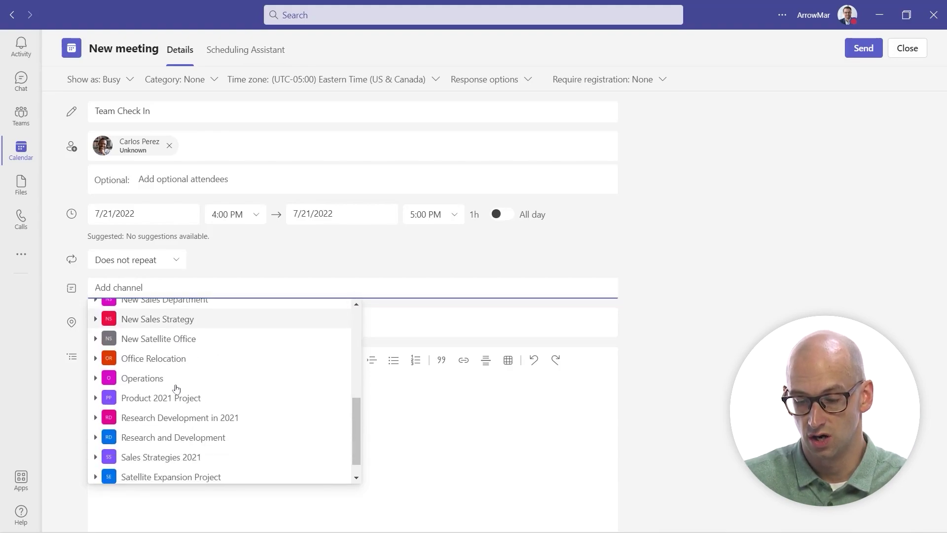
pyautogui.click(95, 381)
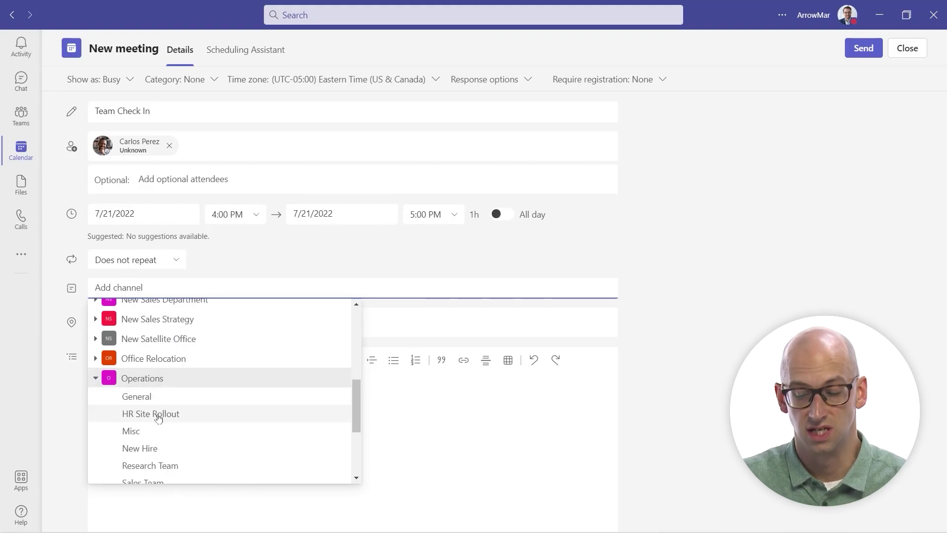
pyautogui.click(159, 419)
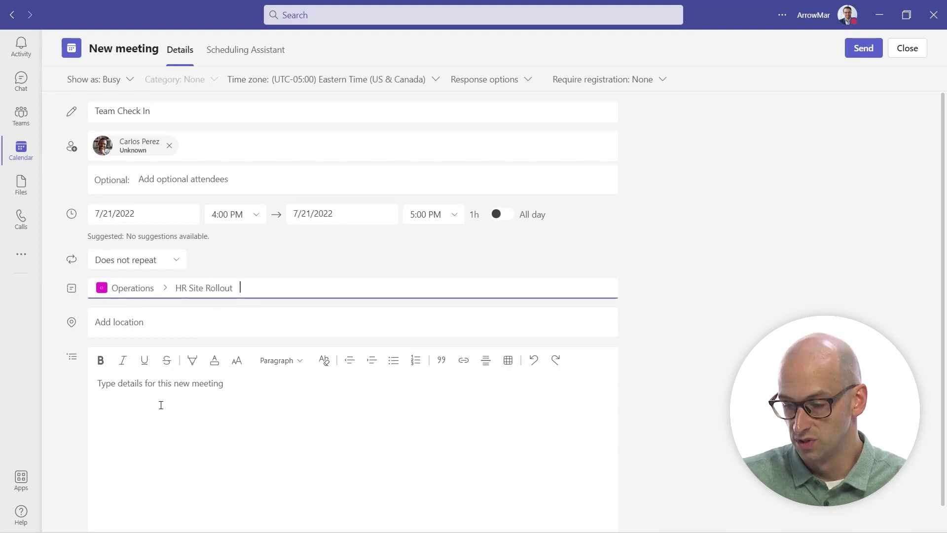
pyautogui.click(137, 399)
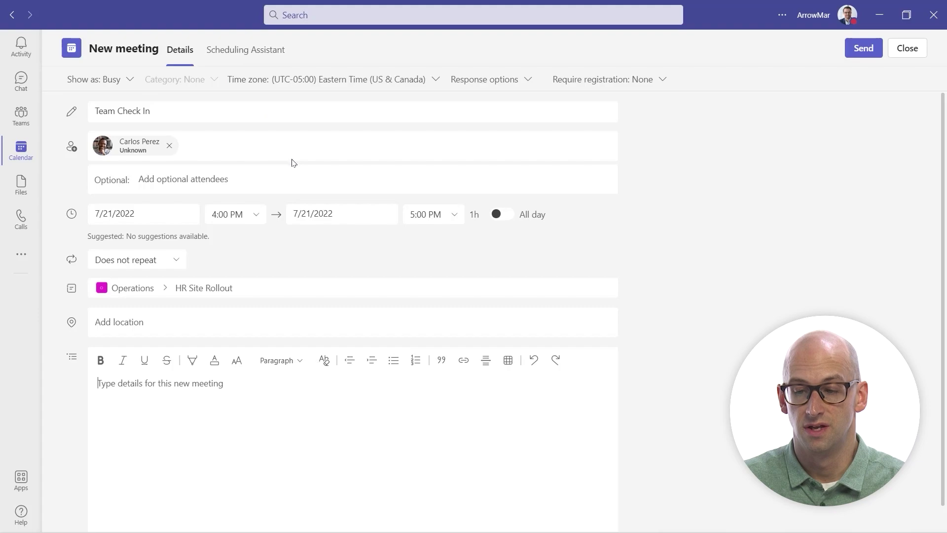
# Step: Check the attendees' availability in the Scheduling Assistant and return to the meeting details
pyautogui.click(253, 63)
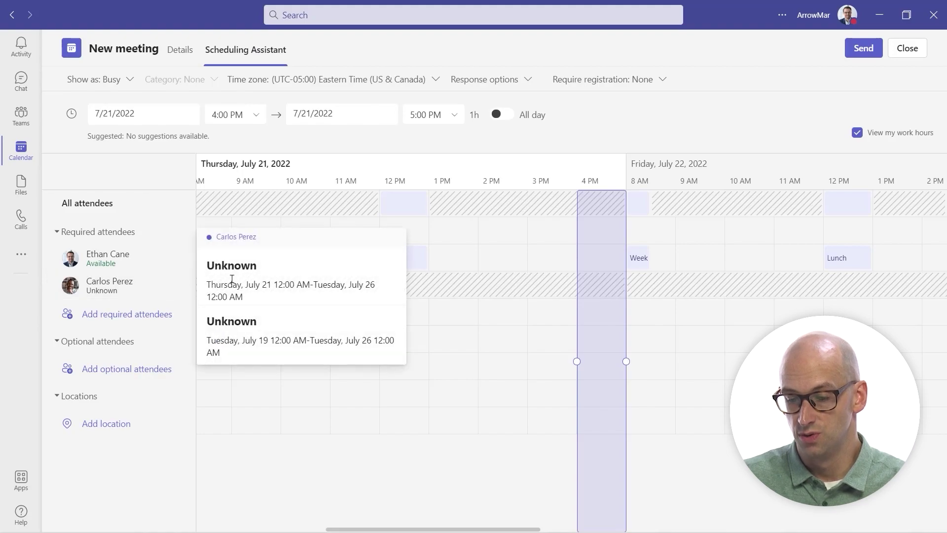
pyautogui.moveTo(113, 297)
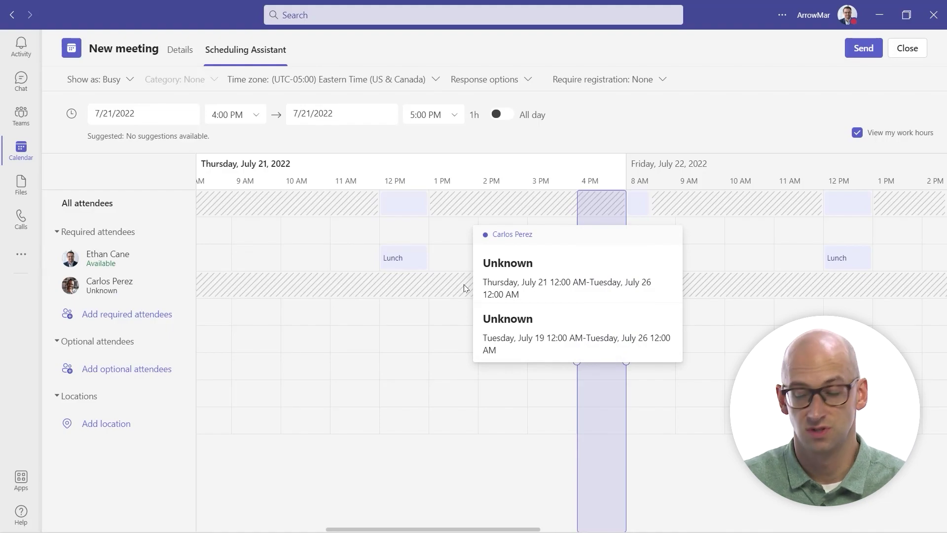
pyautogui.click(176, 51)
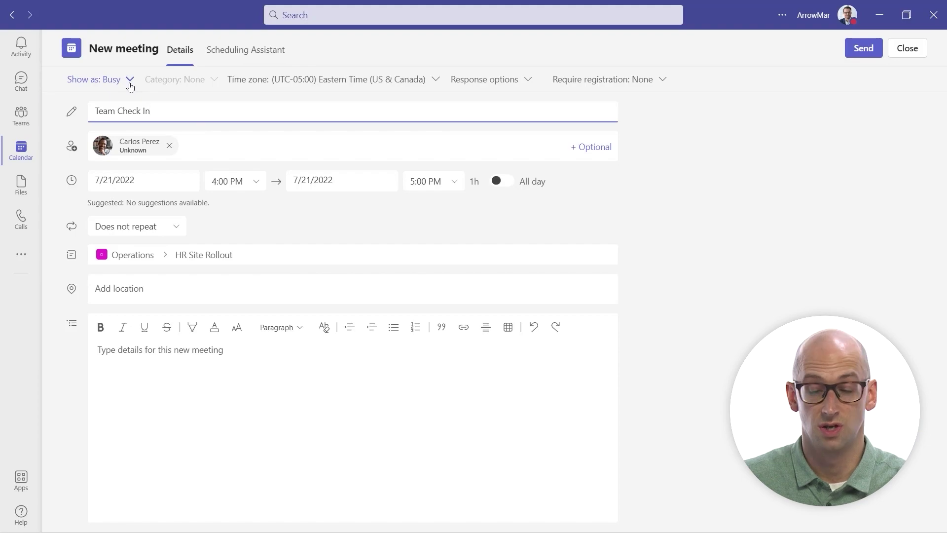
# Step: Review the availability status choices, keep the meeting shown as Busy, and send the invitation
pyautogui.click(129, 81)
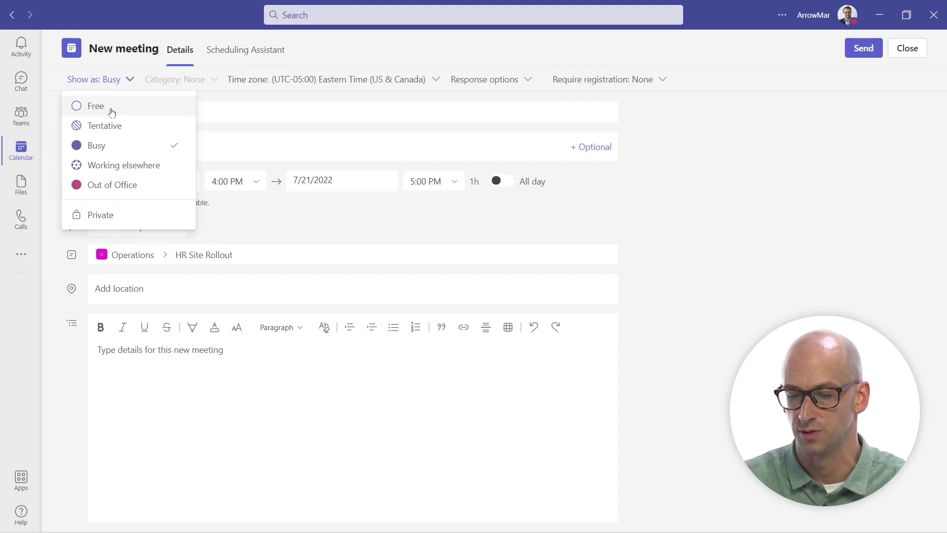
pyautogui.click(251, 216)
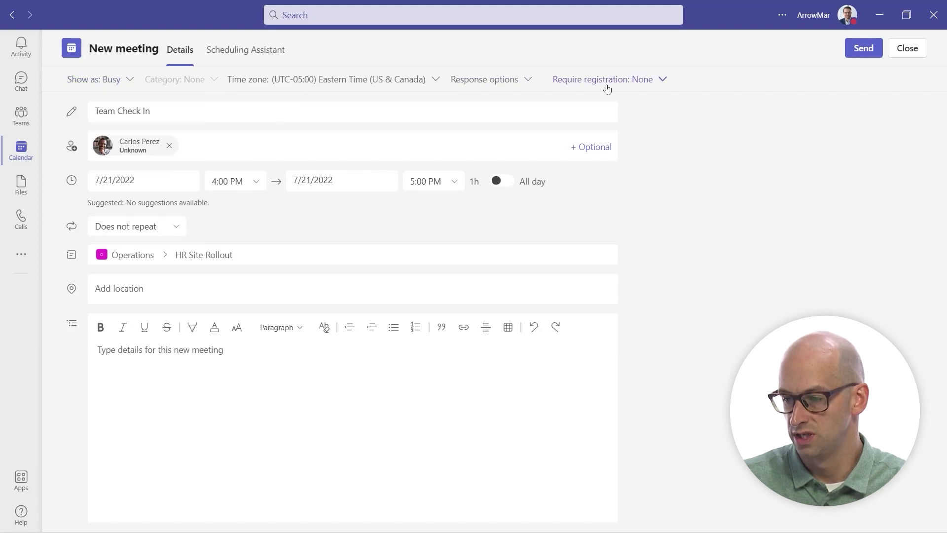
pyautogui.click(870, 51)
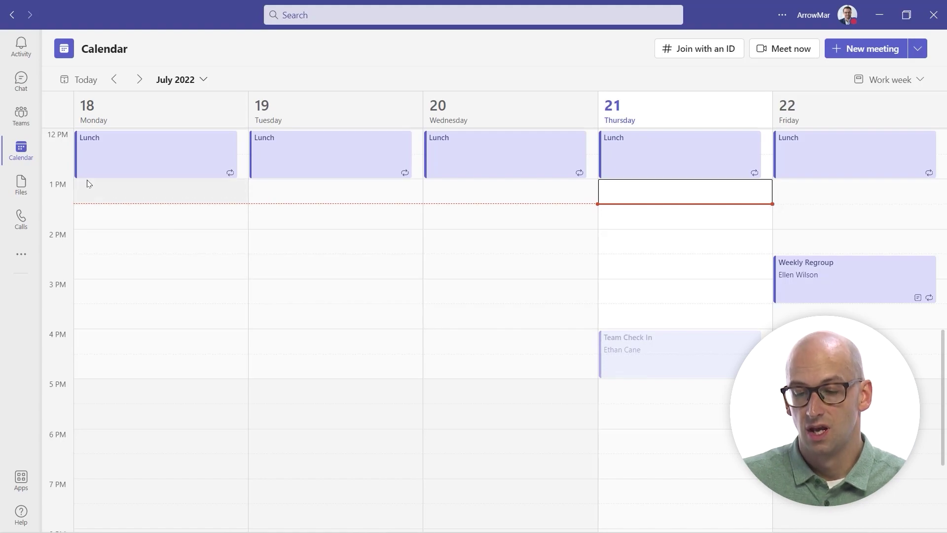
# Step: Open a new meeting form from the pinned one-on-one chat, review its prefilled attendee, and close it without sending
pyautogui.click(23, 88)
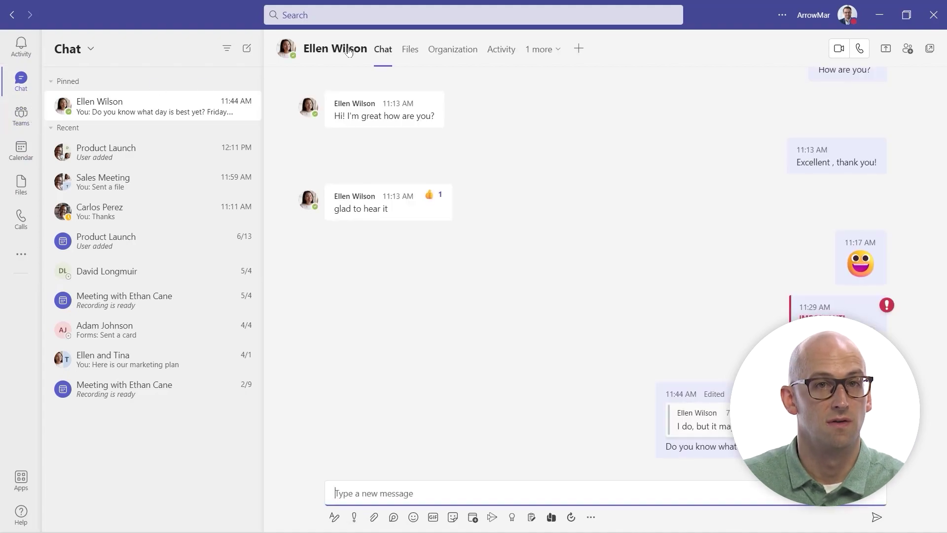
pyautogui.moveTo(348, 52)
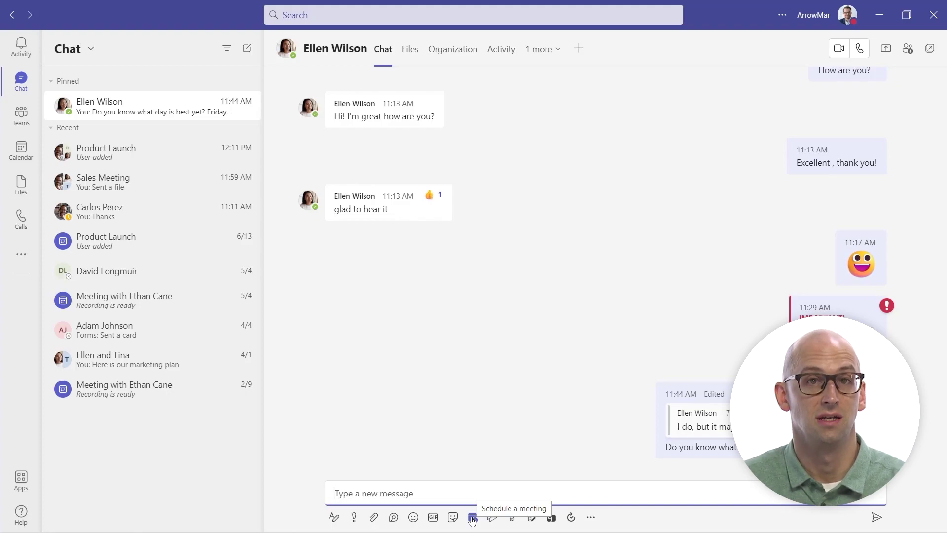
pyautogui.click(472, 518)
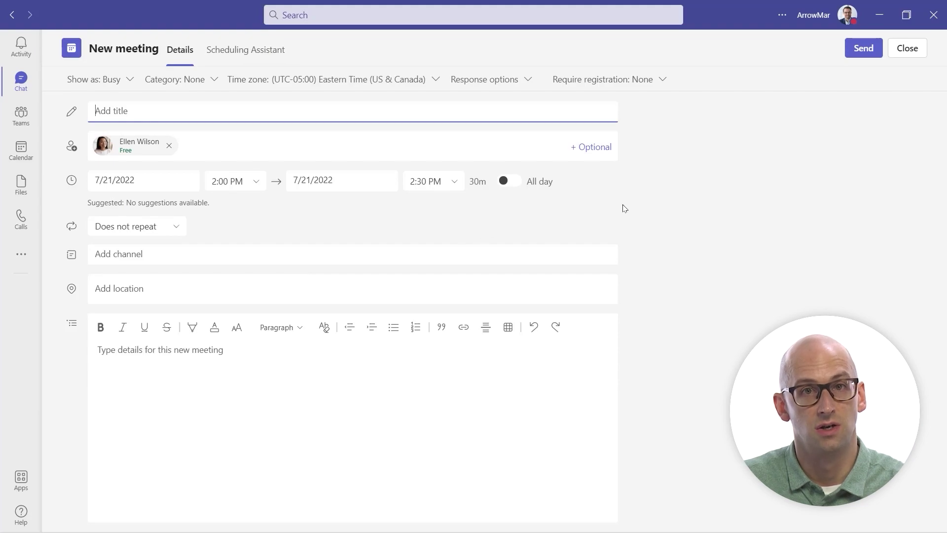
pyautogui.click(898, 55)
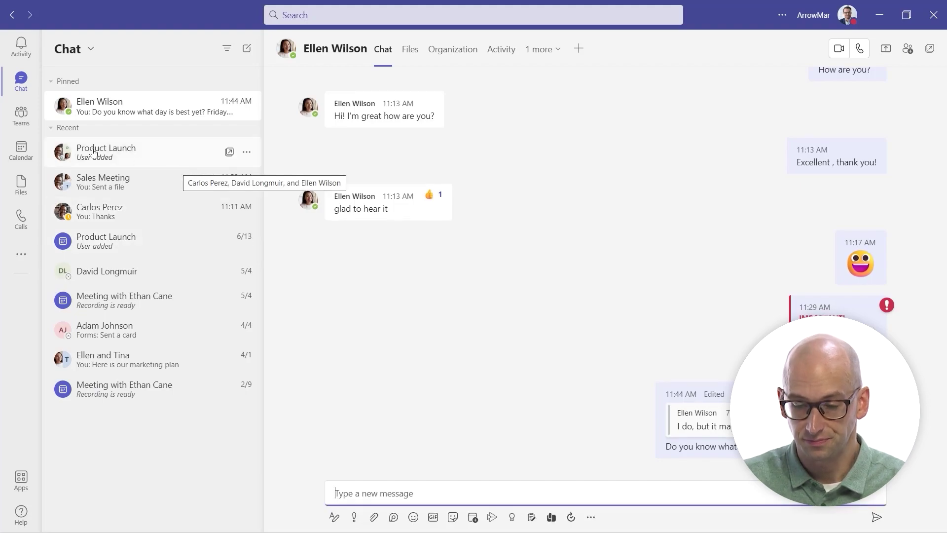
# Step: View the Team Check In meeting post in the HR Site Rollout channel, opening its reply box and leaving it without replying
pyautogui.click(3, 104)
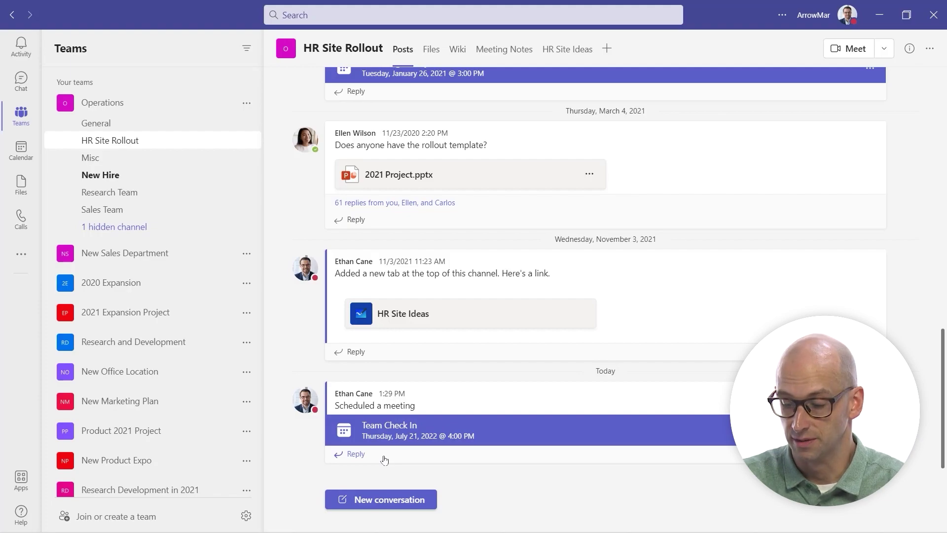
pyautogui.click(357, 460)
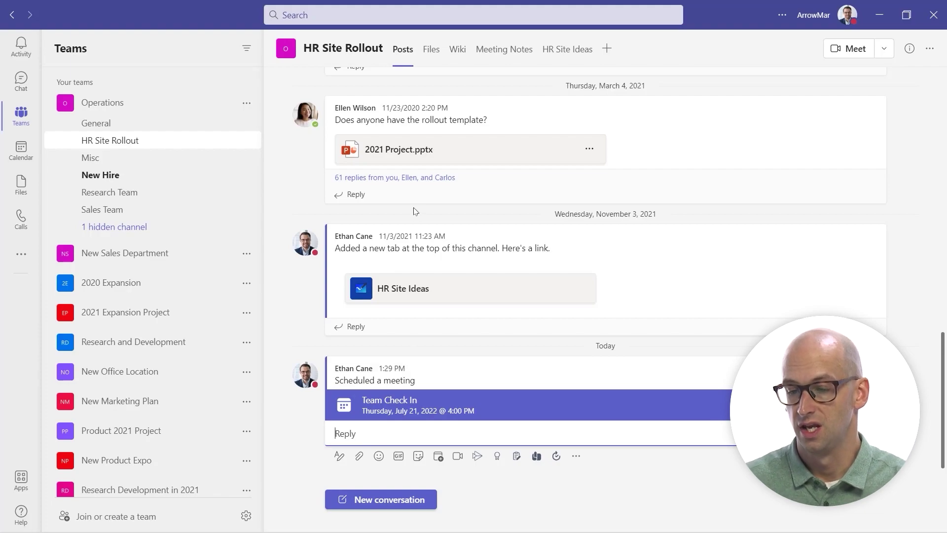
pyautogui.click(295, 213)
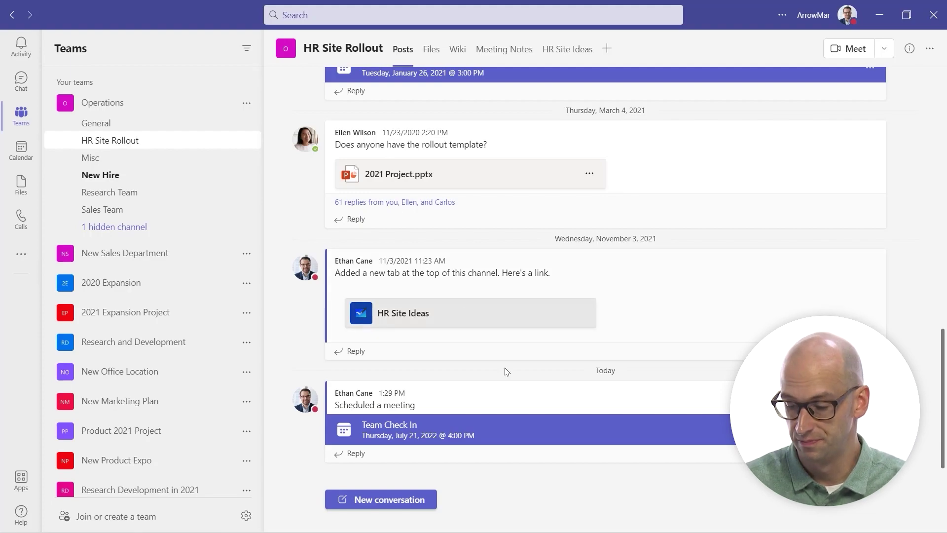
# Step: Switch to the Outlook calendar, start a new Teams meeting, and review the joining information in the invitation body
pyautogui.click(554, 518)
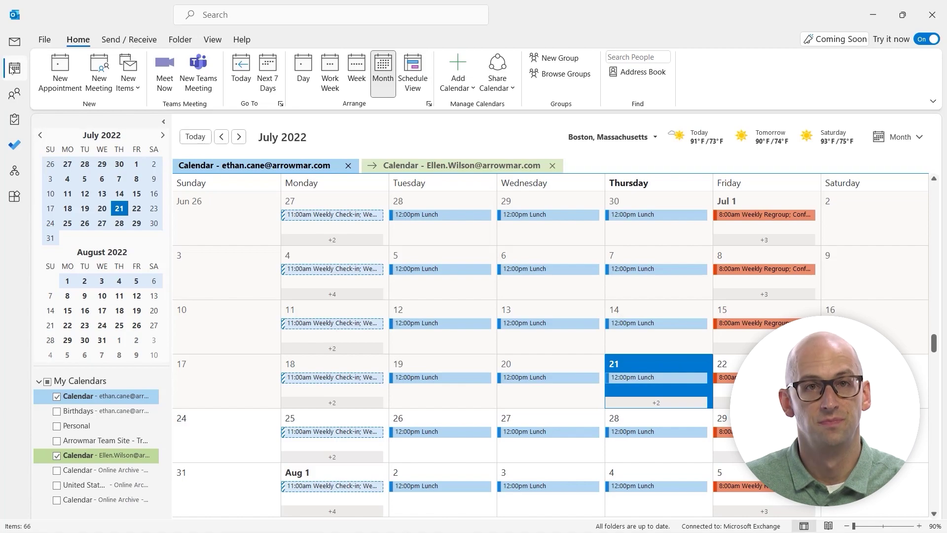
pyautogui.click(213, 89)
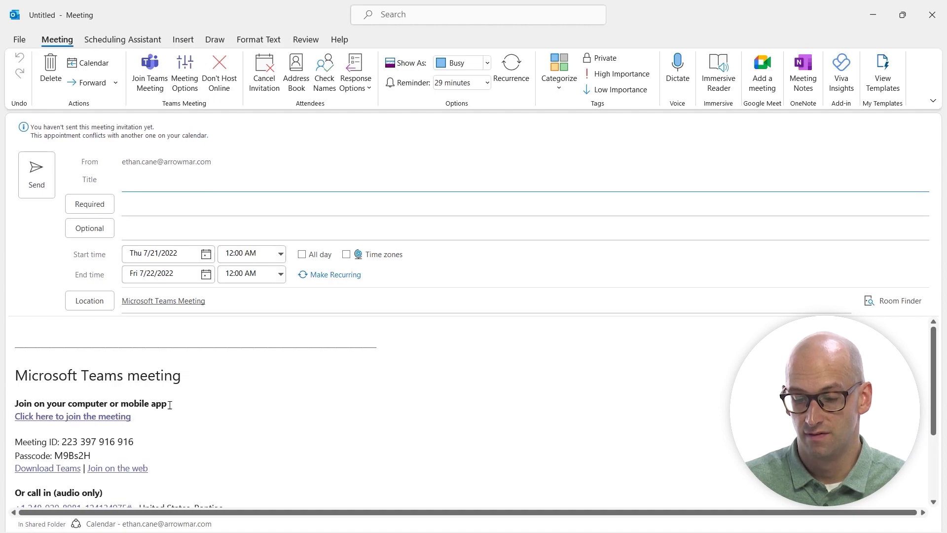
pyautogui.scroll(-1, 186, 391)
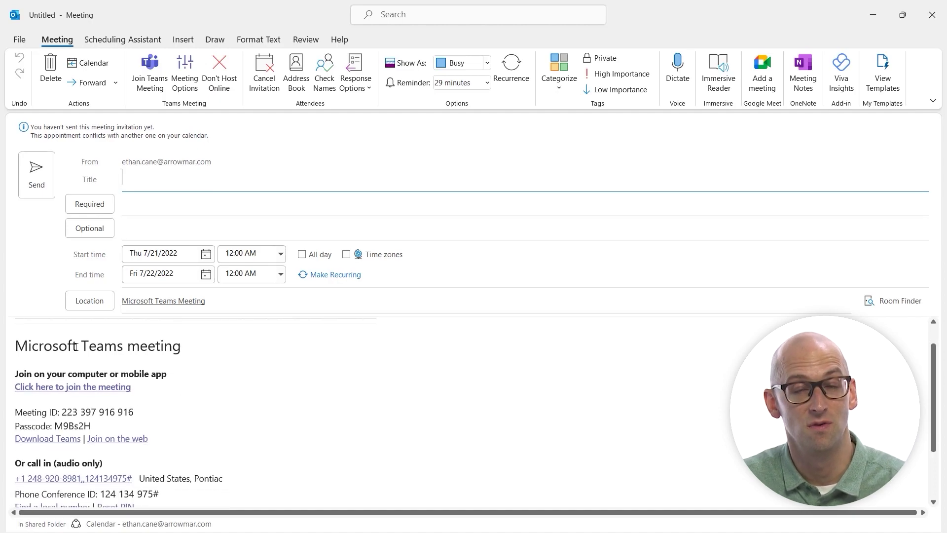
pyautogui.scroll(1, 206, 358)
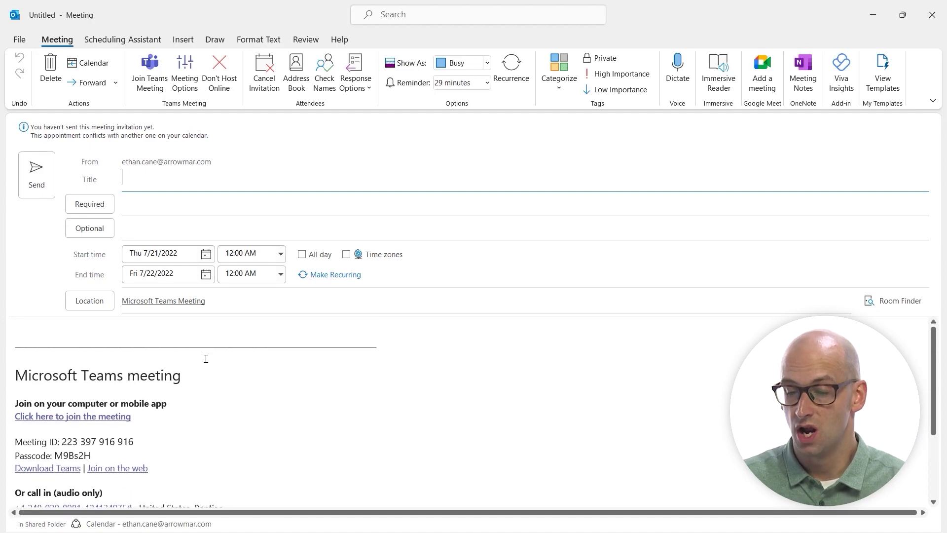